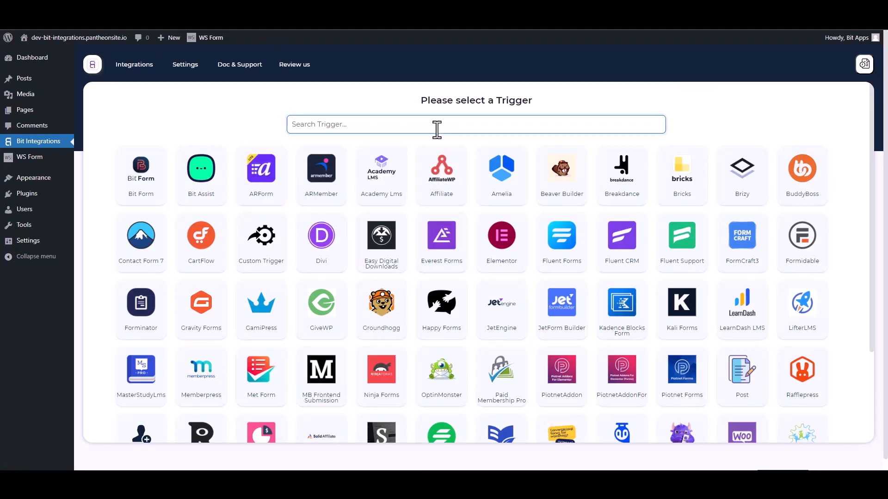
Search 'ws' and pick WS Form as the integration trigger
{"action": "type", "text": "ws"}
{"action": "left_click", "coordinate": [465, 183]}
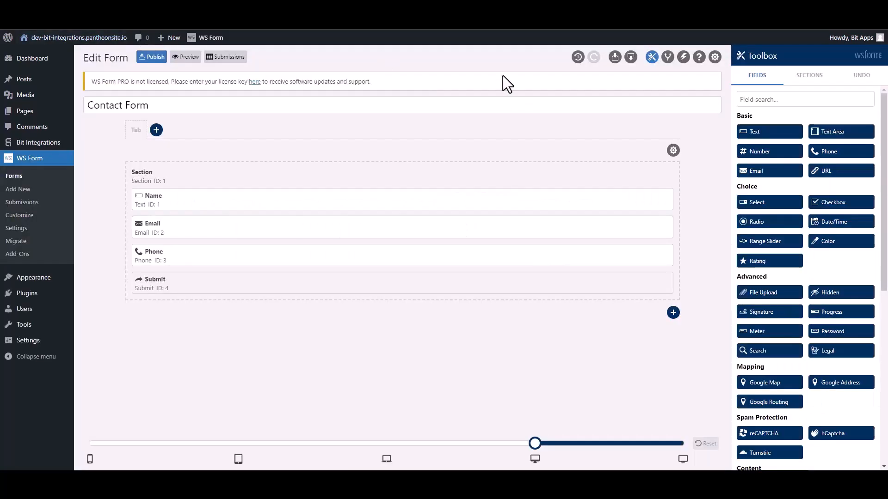
Add a 'Bit Integrations' action of type Run WordPress Hook with hook type do_action
{"action": "left_click", "coordinate": [683, 57]}
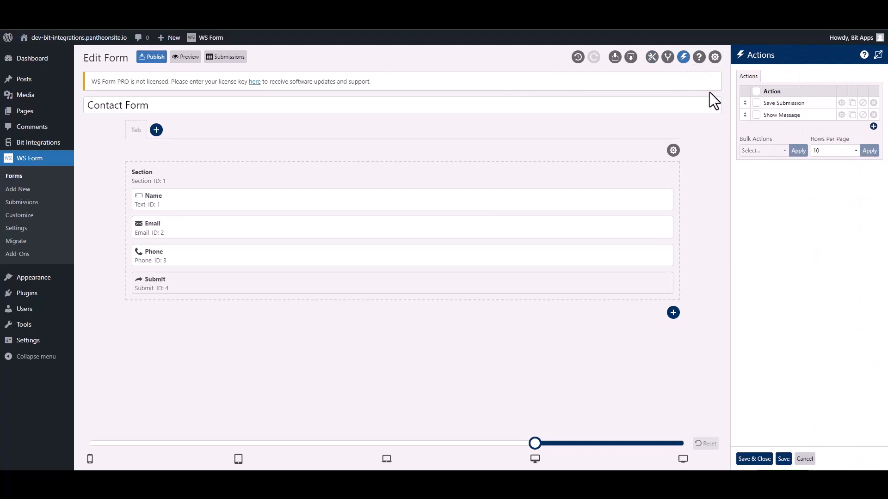
{"action": "left_click", "coordinate": [873, 127]}
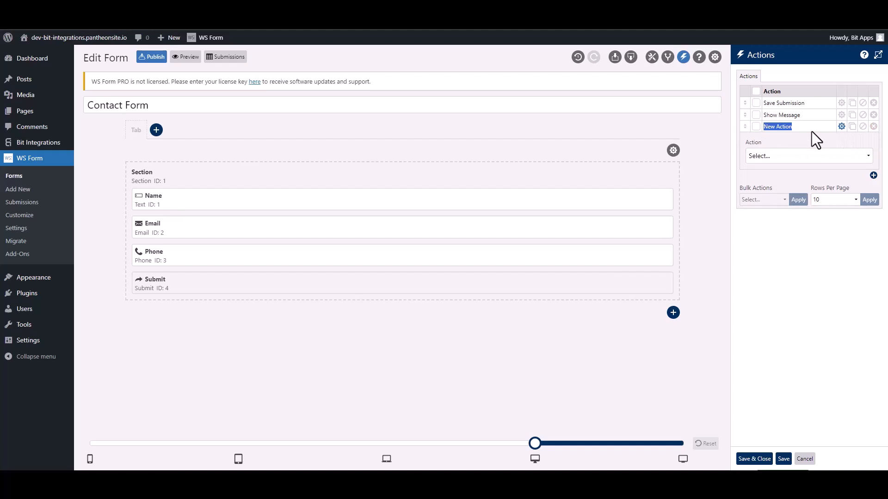
{"action": "type", "text": "Bit Integra"}
{"action": "left_click", "coordinate": [795, 157]}
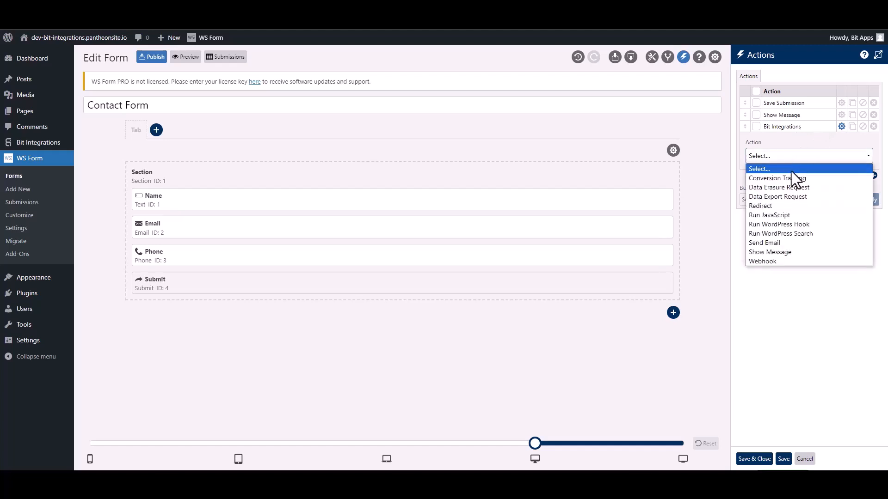
{"action": "left_click", "coordinate": [805, 223]}
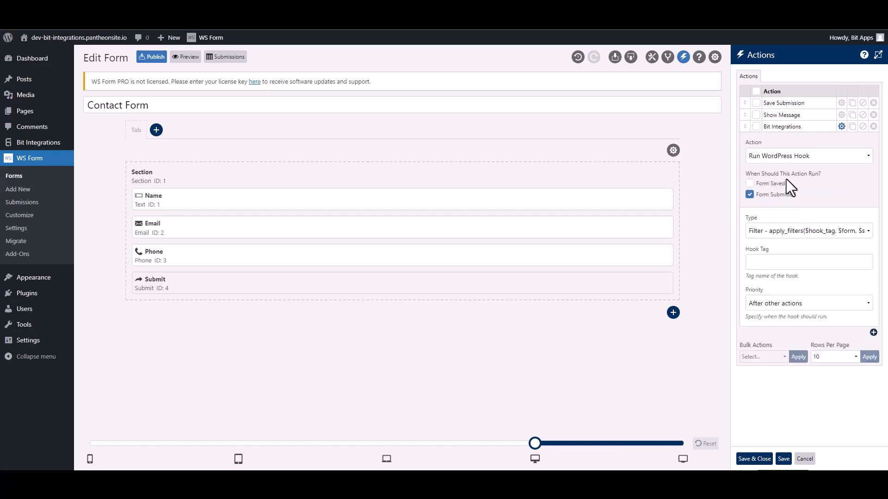
{"action": "left_click", "coordinate": [771, 235]}
{"action": "left_click", "coordinate": [773, 252]}
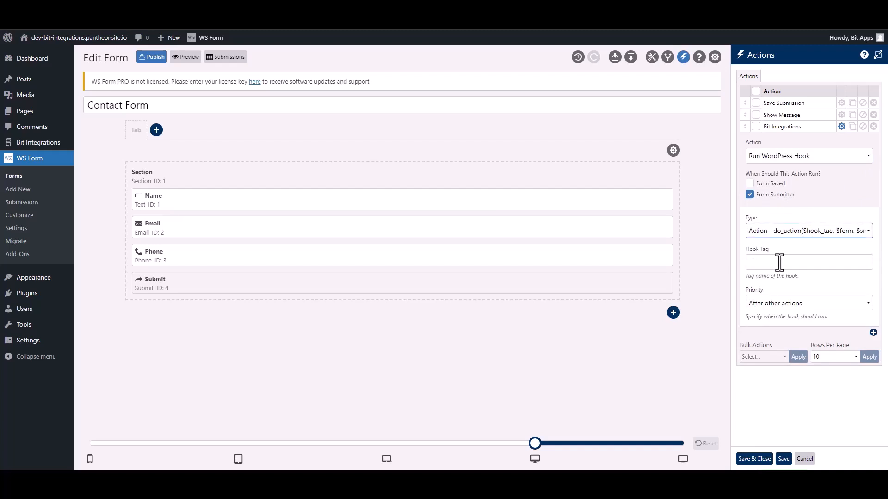
{"action": "left_click", "coordinate": [779, 262]}
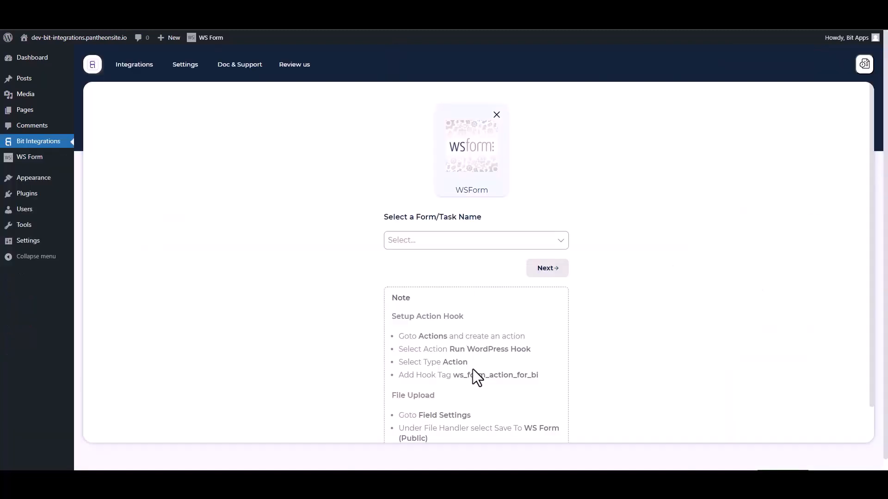
Select the ws_form_action_for_bi tag in the setup note and return to the WS Form editor
{"action": "left_click_drag", "start_coordinate": [545, 381], "coordinate": [458, 376]}
{"action": "key", "text": "ctrl+c"}
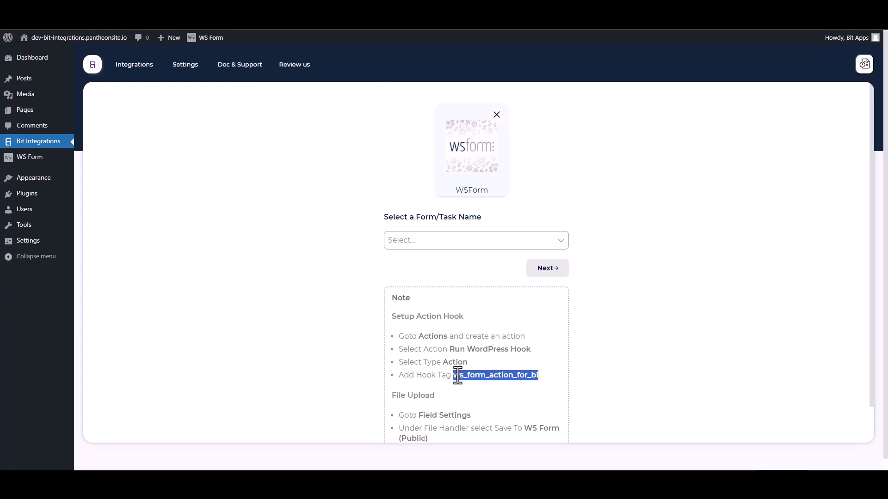
{"action": "left_click", "coordinate": [342, 4]}
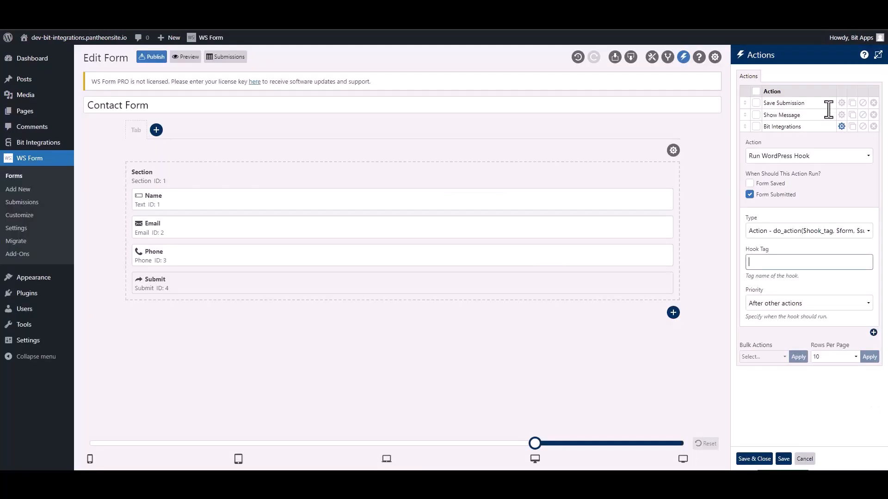
Paste ws_form_action_for_bi into the Hook Tag field and Save & Close the actions
{"action": "left_click", "coordinate": [778, 262]}
{"action": "key", "text": "ctrl+v"}
{"action": "left_click", "coordinate": [755, 459]}
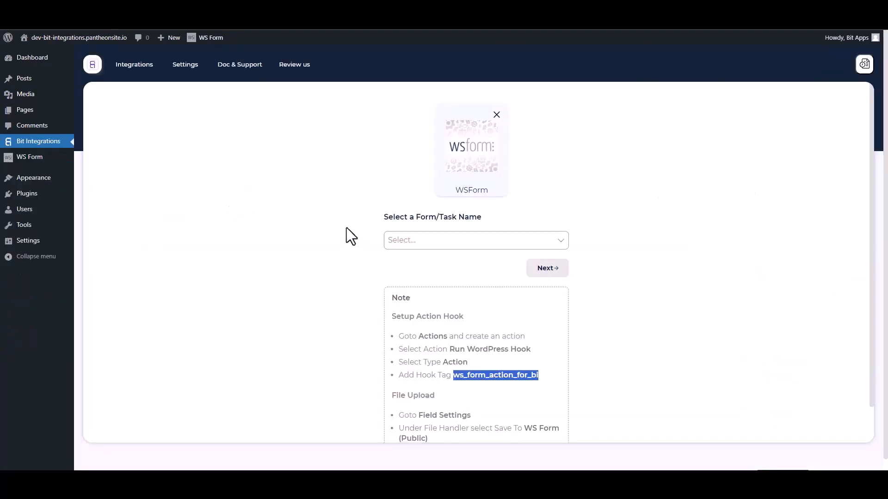
Choose Contact Form as the WS Form trigger form and continue
{"action": "left_click", "coordinate": [328, 215]}
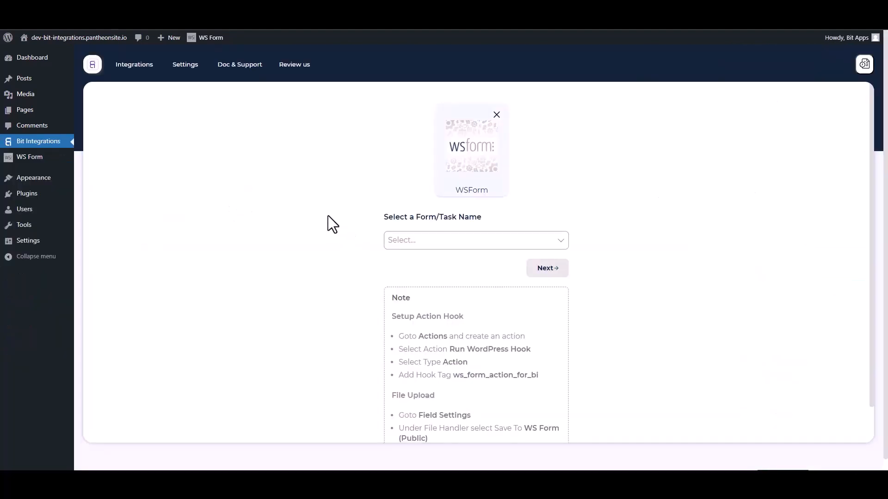
{"action": "left_click", "coordinate": [435, 241]}
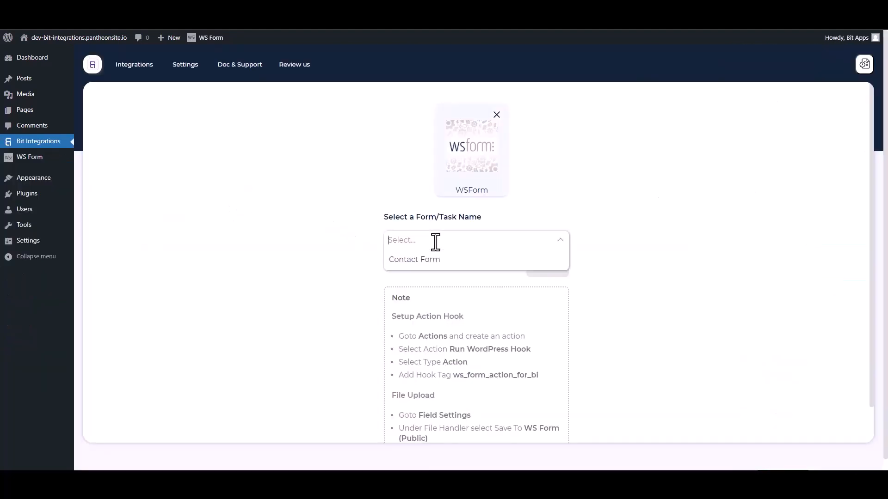
{"action": "left_click", "coordinate": [409, 260]}
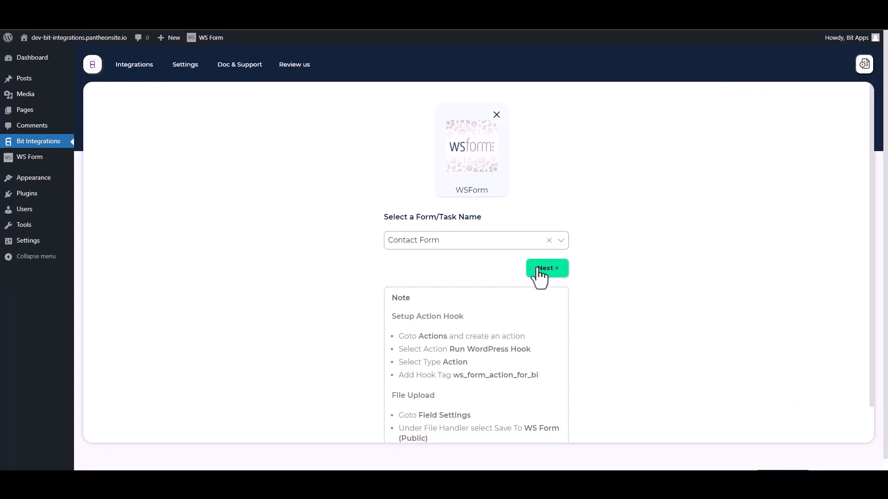
{"action": "left_click", "coordinate": [536, 269]}
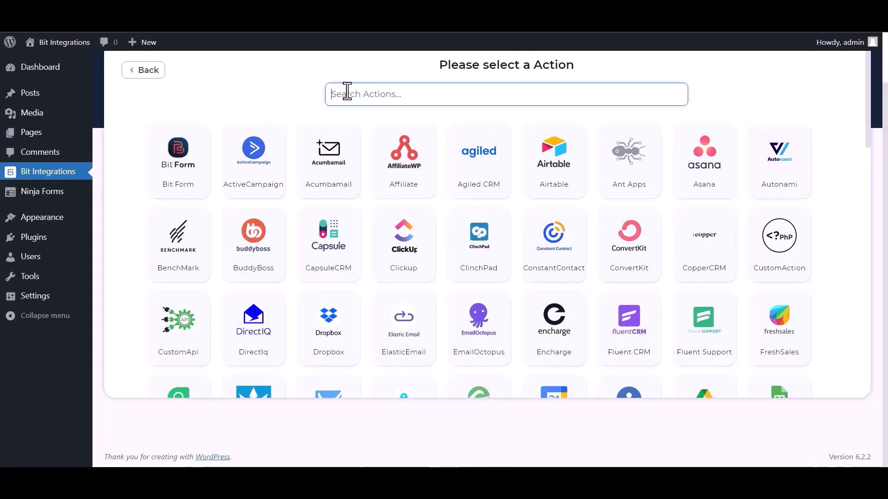
Search 'fresh' and select FreshSales as the integration action
{"action": "type", "text": "fresh"}
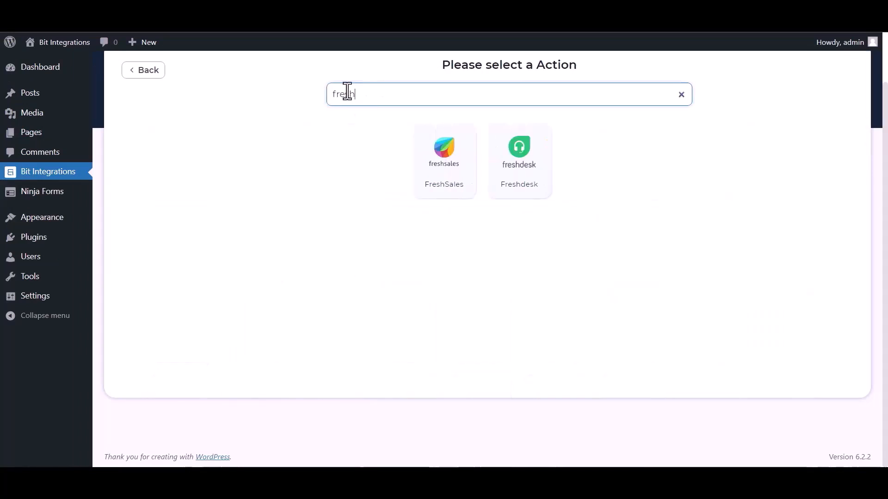
{"action": "left_click", "coordinate": [442, 176]}
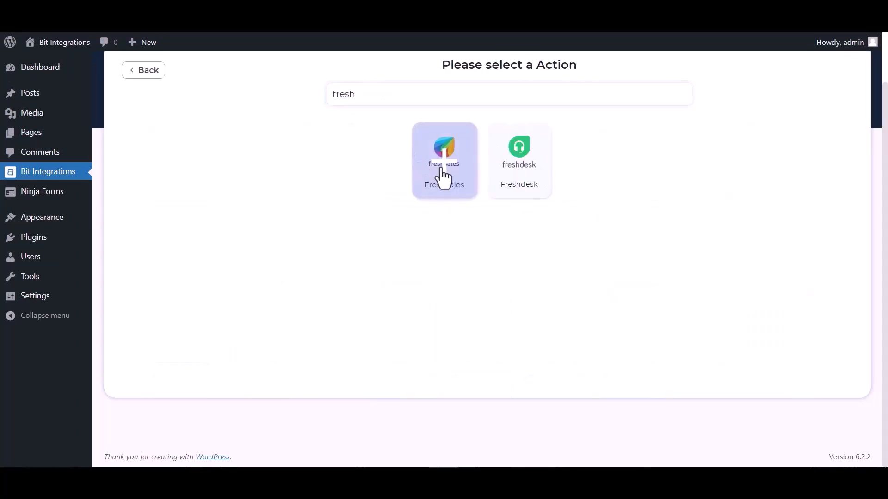
{"action": "left_click_drag", "start_coordinate": [288, 133], "coordinate": [149, 137]}
{"action": "left_click_drag", "start_coordinate": [186, 193], "coordinate": [133, 192]}
{"action": "left_click", "coordinate": [295, 232]}
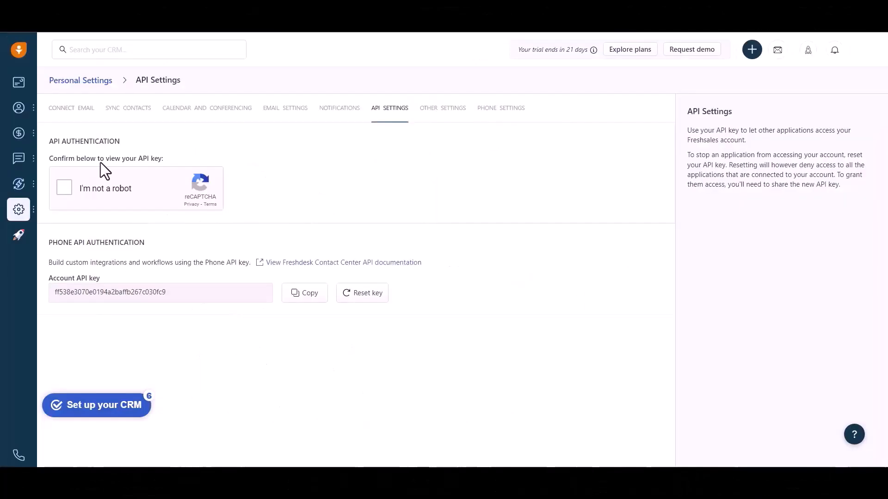
Pass the 'I'm not a robot' stairs challenge and copy the Freshsales bundle alias
{"action": "left_click", "coordinate": [64, 187]}
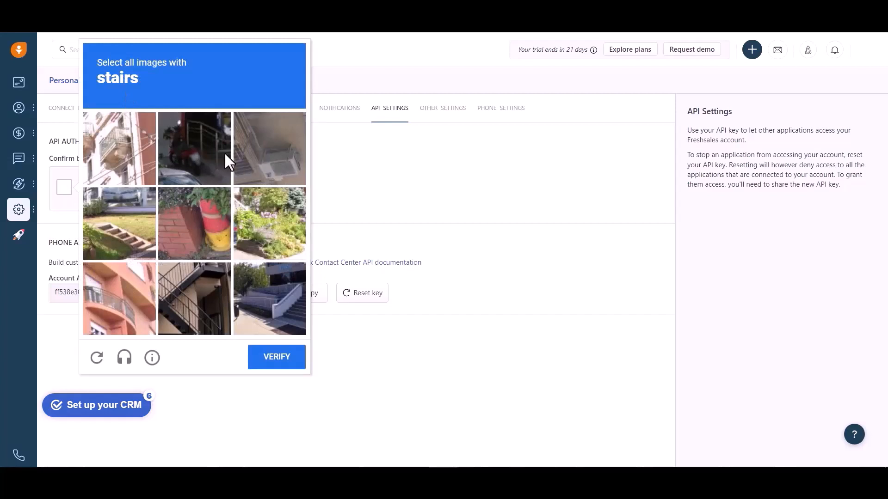
{"action": "left_click", "coordinate": [118, 221]}
{"action": "left_click", "coordinate": [171, 297]}
{"action": "left_click", "coordinate": [241, 295]}
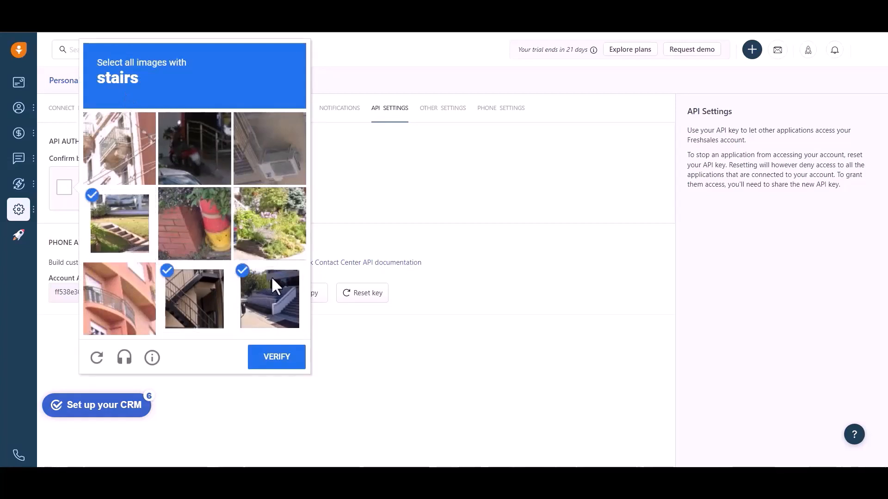
{"action": "left_click", "coordinate": [283, 363]}
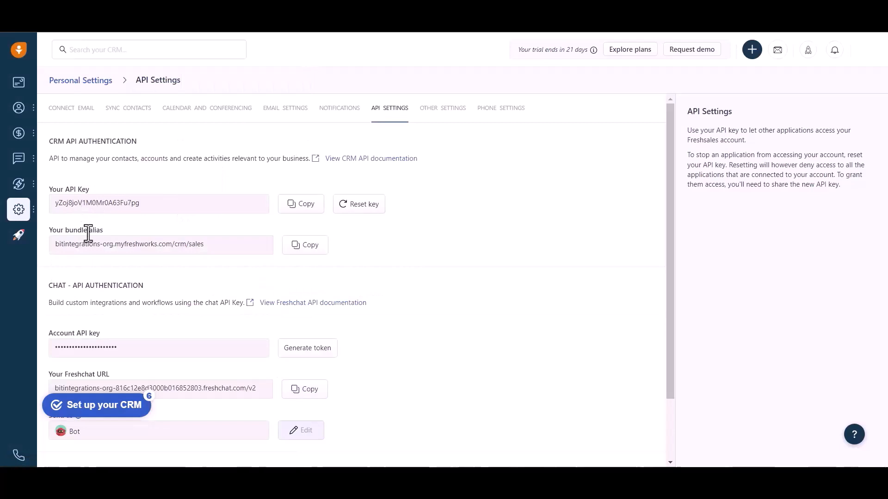
{"action": "left_click", "coordinate": [301, 245]}
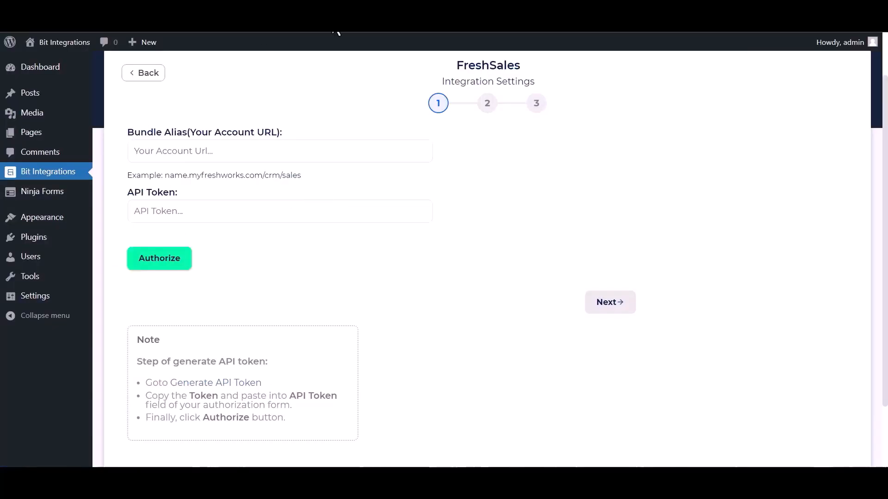
Paste the bundle alias as account URL and the Freshsales API key as token, then authorize
{"action": "left_click", "coordinate": [192, 147]}
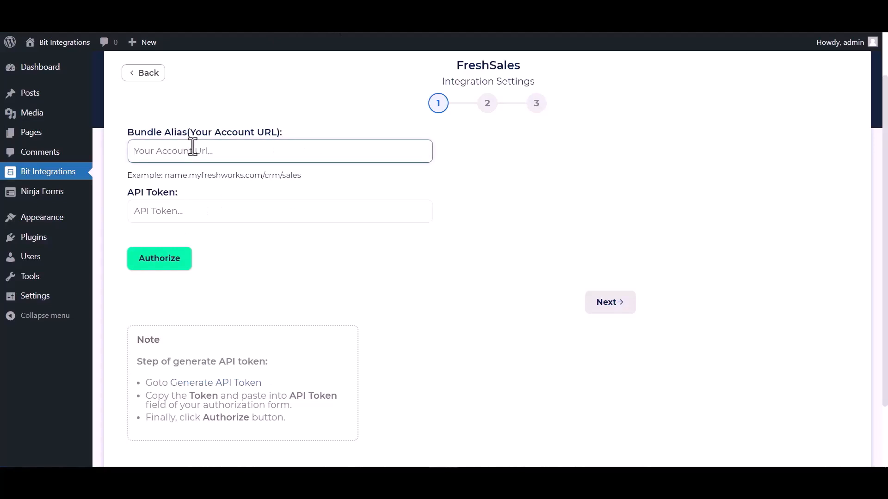
{"action": "key", "text": "ctrl+v"}
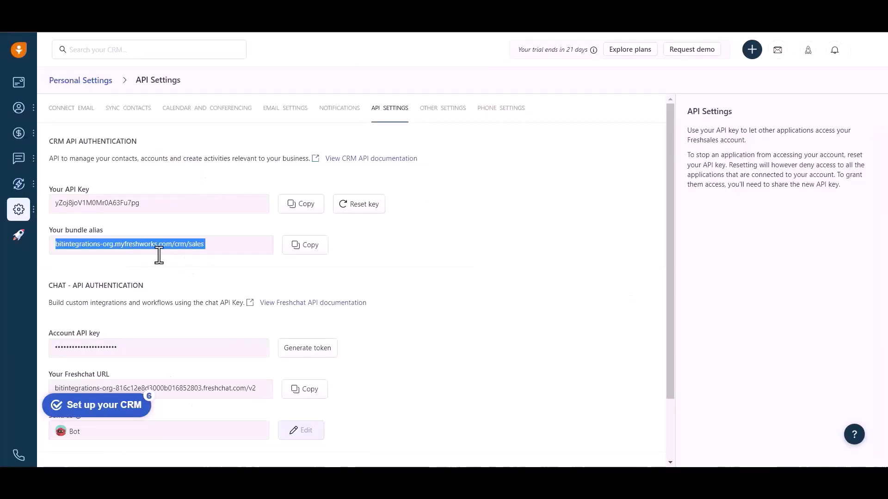
{"action": "left_click", "coordinate": [305, 210]}
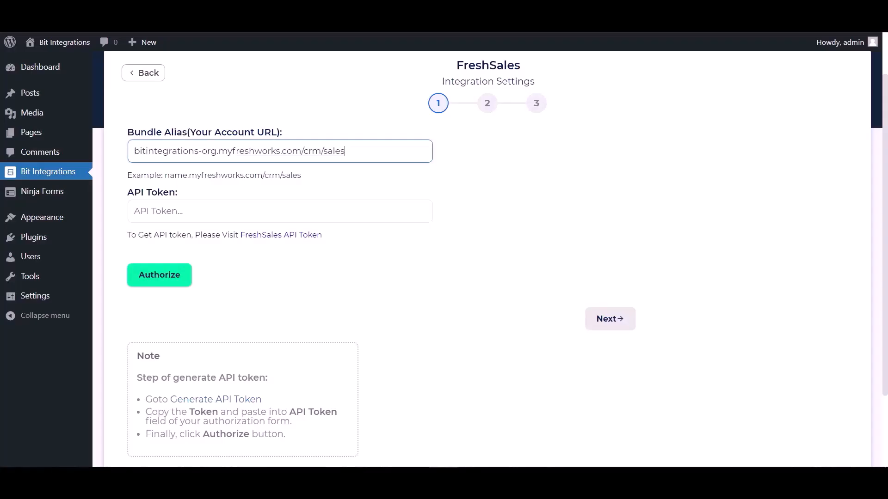
{"action": "left_click", "coordinate": [174, 217]}
{"action": "key", "text": "ctrl+v"}
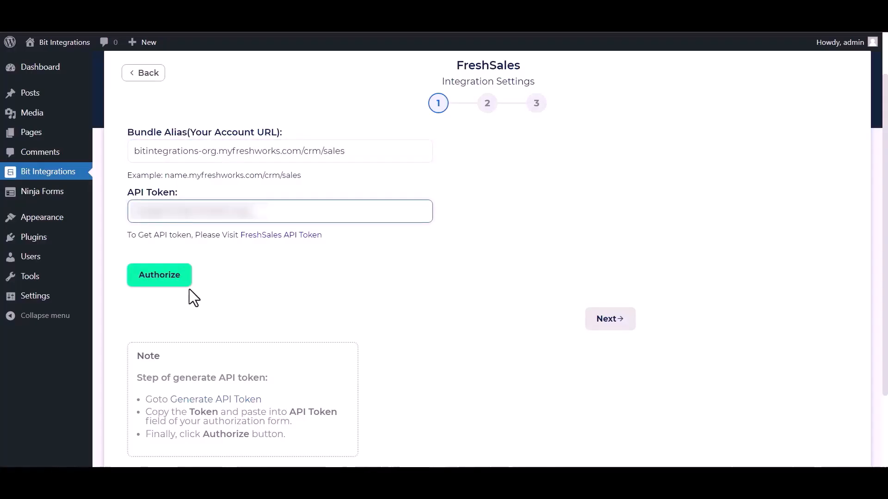
{"action": "left_click", "coordinate": [162, 283]}
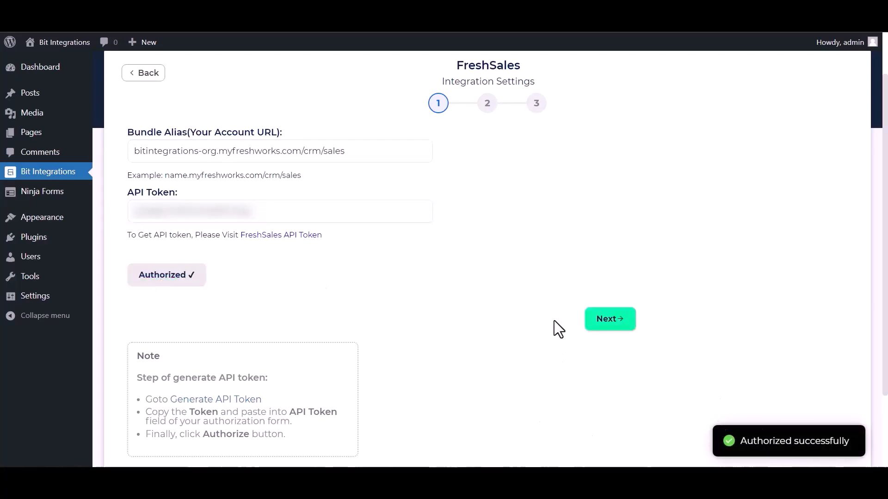
{"action": "left_click", "coordinate": [601, 324]}
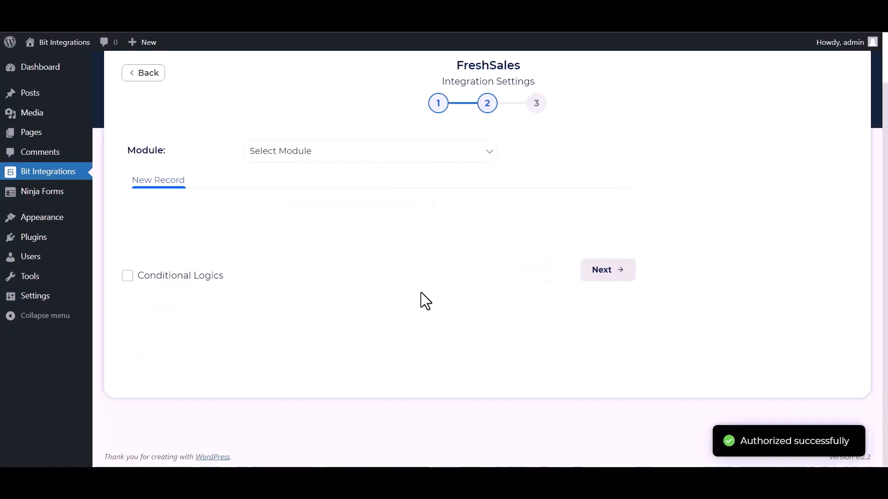
Choose module Contact, account view My Accounts and account Acme Inc (sample)
{"action": "left_click", "coordinate": [316, 158]}
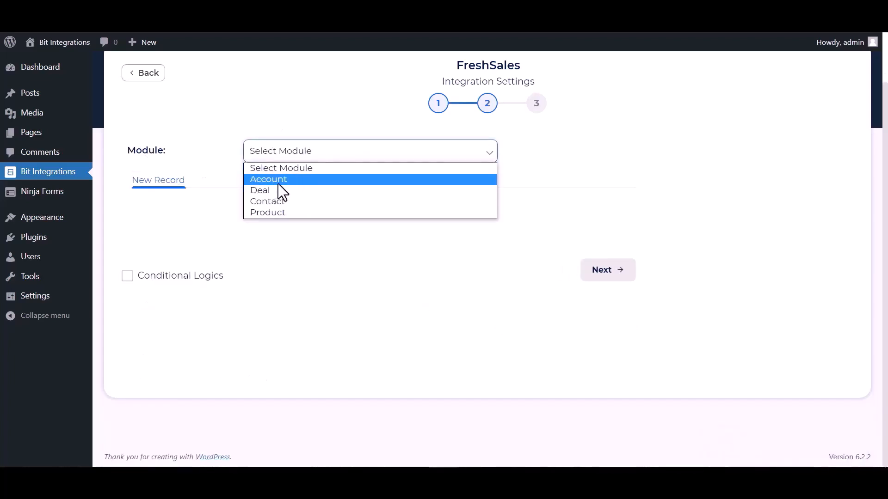
{"action": "left_click", "coordinate": [273, 202]}
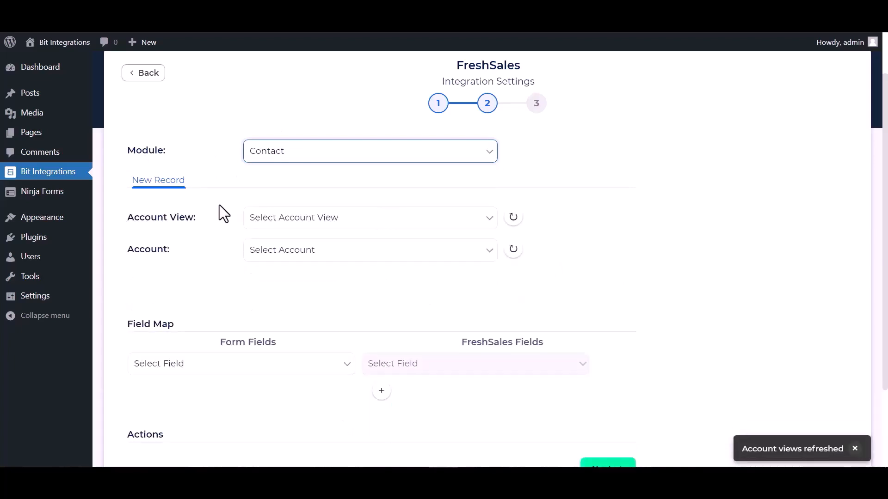
{"action": "left_click", "coordinate": [309, 233]}
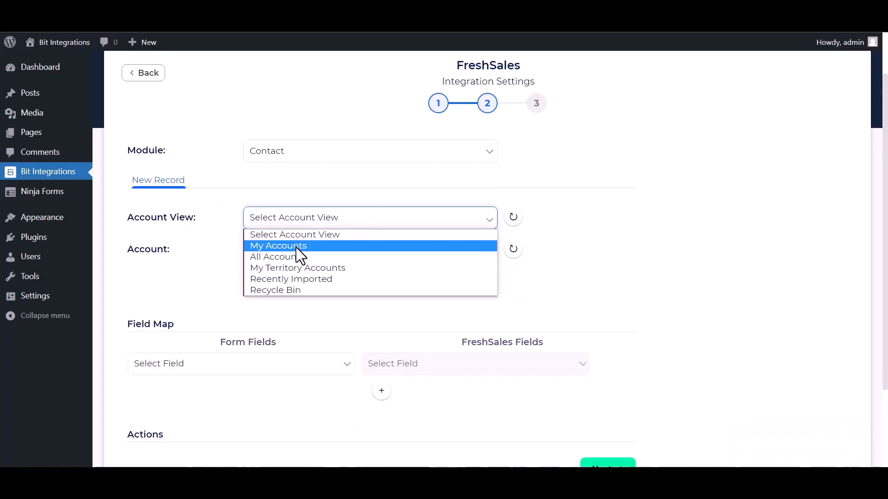
{"action": "left_click", "coordinate": [297, 246]}
{"action": "left_click", "coordinate": [307, 257]}
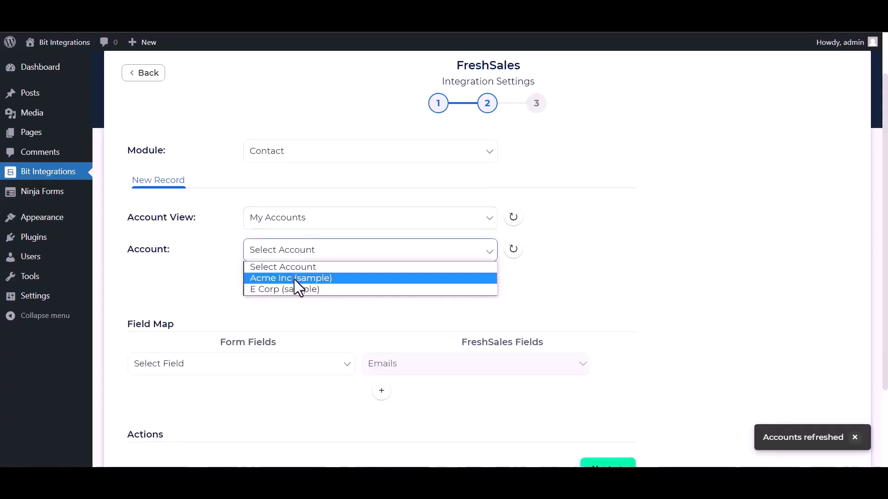
{"action": "left_click", "coordinate": [293, 279]}
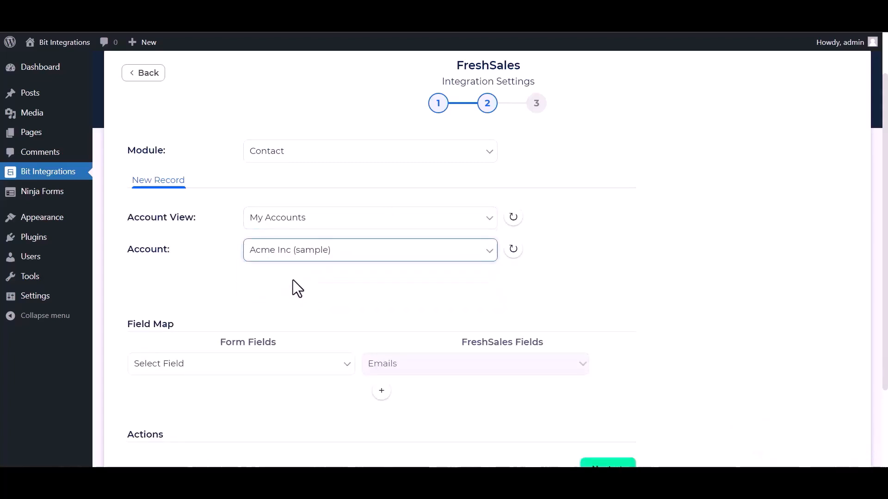
Map Email to Emails, Name to First name and Phone to Mobile in the Field Map
{"action": "scroll", "coordinate": [284, 276], "scroll_direction": "down", "scroll_amount": 1}
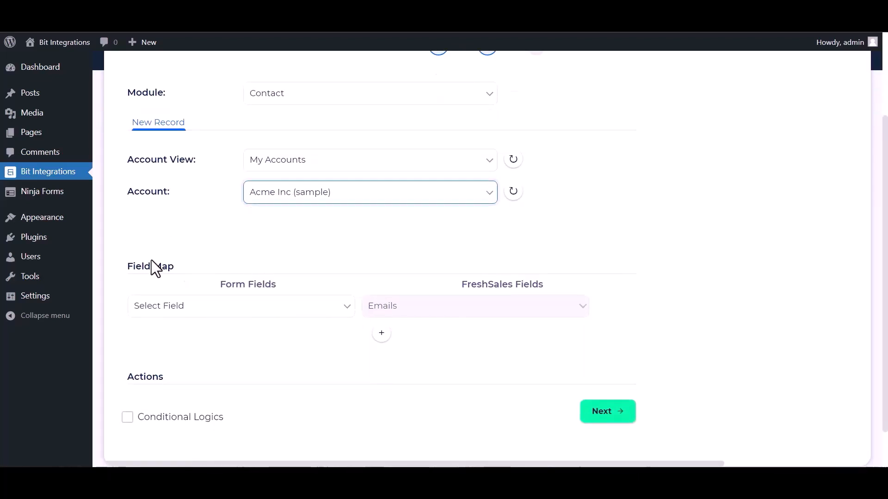
{"action": "scroll", "coordinate": [351, 222], "scroll_direction": "down", "scroll_amount": 1}
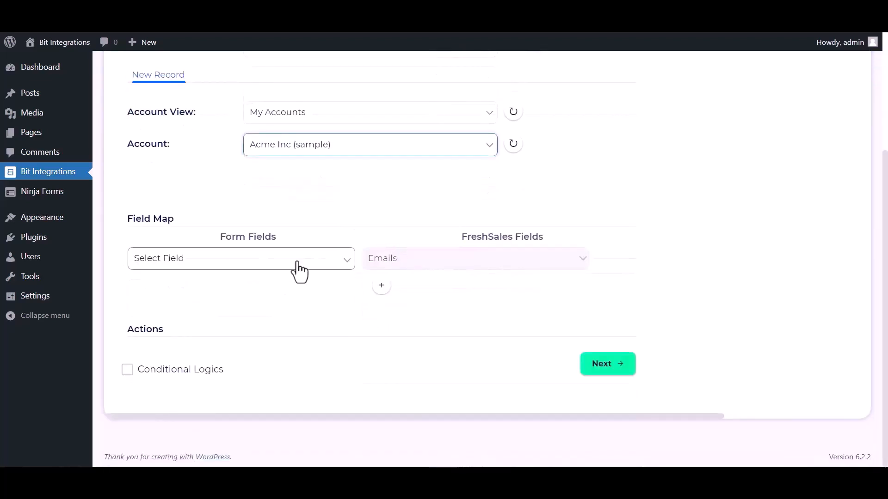
{"action": "left_click", "coordinate": [296, 262]}
{"action": "left_click", "coordinate": [143, 307]}
{"action": "left_click", "coordinate": [382, 285]}
{"action": "left_click", "coordinate": [240, 289]}
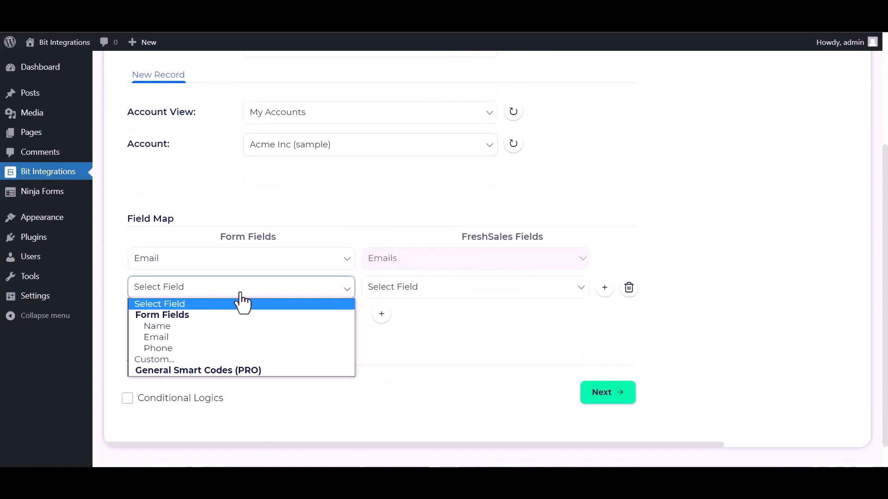
{"action": "left_click", "coordinate": [165, 327]}
{"action": "left_click", "coordinate": [406, 289]}
{"action": "left_click", "coordinate": [392, 82]}
{"action": "left_click", "coordinate": [382, 314]}
{"action": "left_click", "coordinate": [304, 315]}
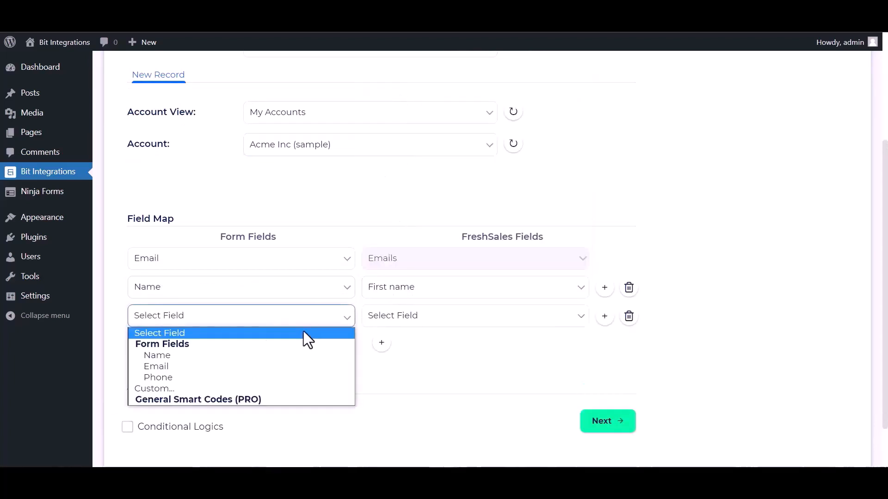
{"action": "left_click", "coordinate": [154, 377]}
{"action": "left_click", "coordinate": [384, 315]}
{"action": "left_click", "coordinate": [392, 144]}
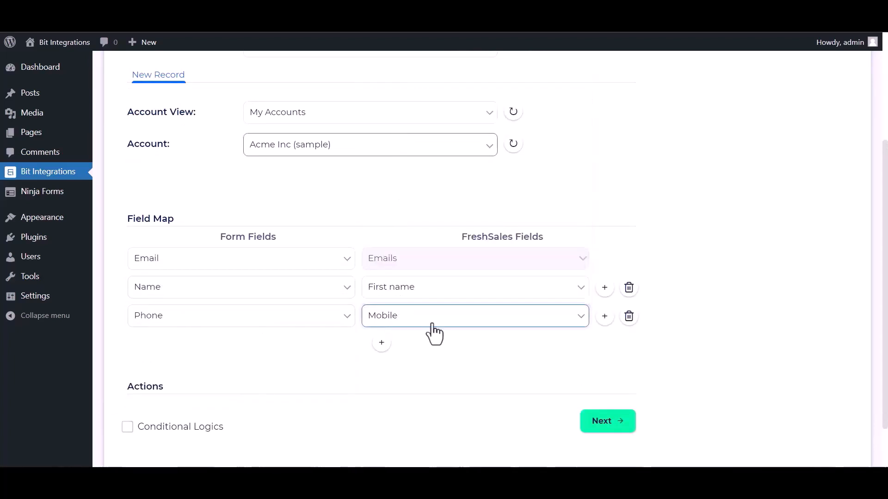
Leave conditional logic off, save the integration, and type 'Bit Integrations' as the form's name
{"action": "scroll", "coordinate": [281, 365], "scroll_direction": "down", "scroll_amount": 1}
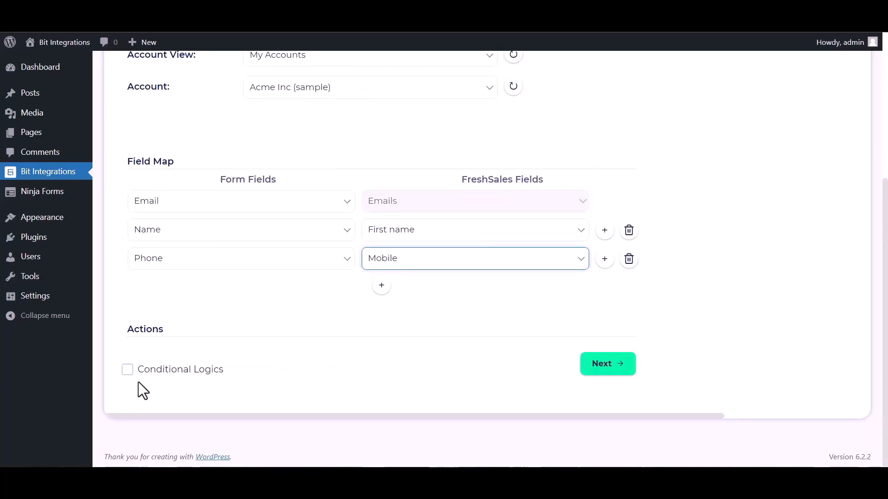
{"action": "left_click", "coordinate": [127, 369]}
{"action": "scroll", "coordinate": [287, 365], "scroll_direction": "down", "scroll_amount": 1}
{"action": "scroll", "coordinate": [344, 373], "scroll_direction": "down", "scroll_amount": 2}
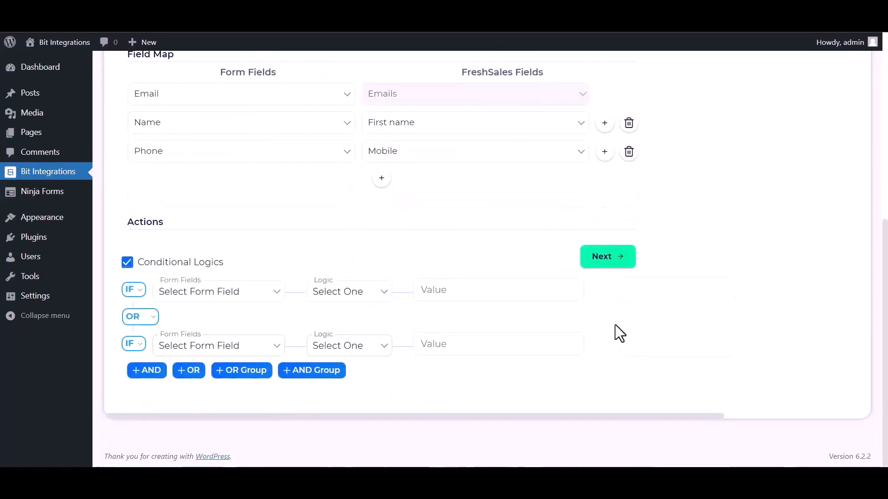
{"action": "left_click", "coordinate": [128, 263]}
{"action": "left_click", "coordinate": [597, 364]}
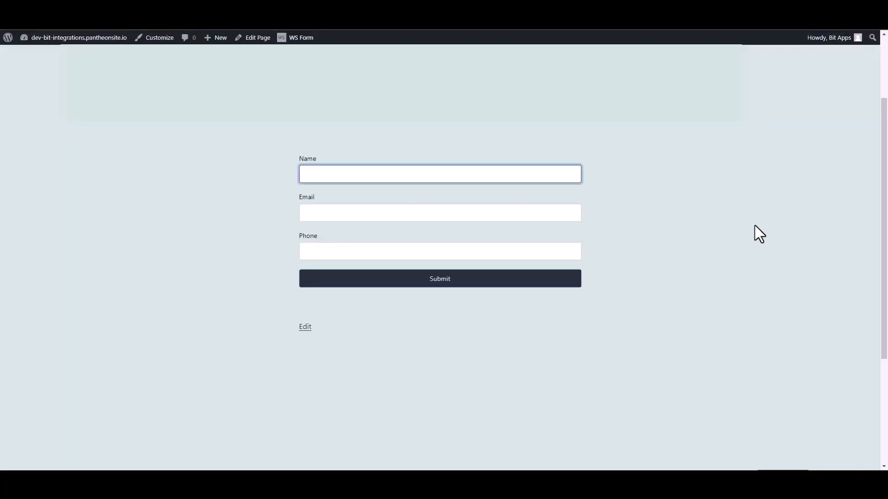
{"action": "type", "text": "Bit Integrations"}
Enter a test e-mail address and phone 444555666, then submit the contact form
{"action": "left_click", "coordinate": [571, 209]}
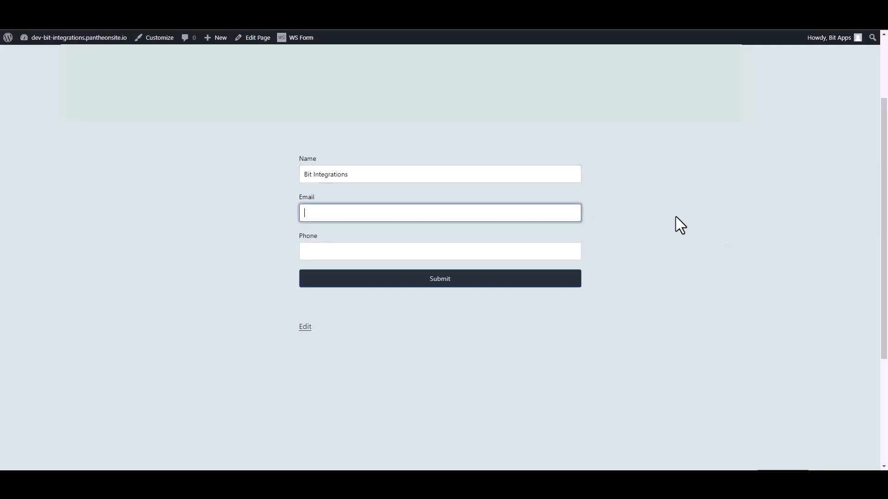
{"action": "left_click", "coordinate": [578, 254]}
{"action": "type", "text": "444555666"}
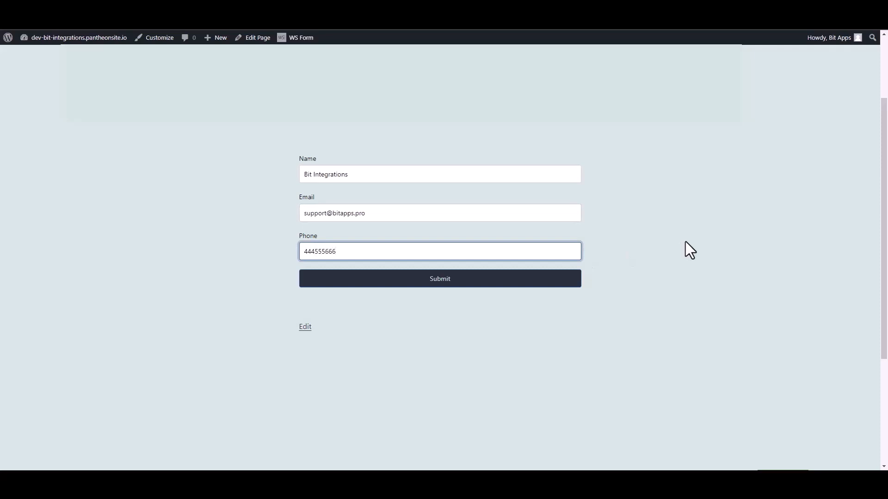
{"action": "left_click", "coordinate": [574, 281]}
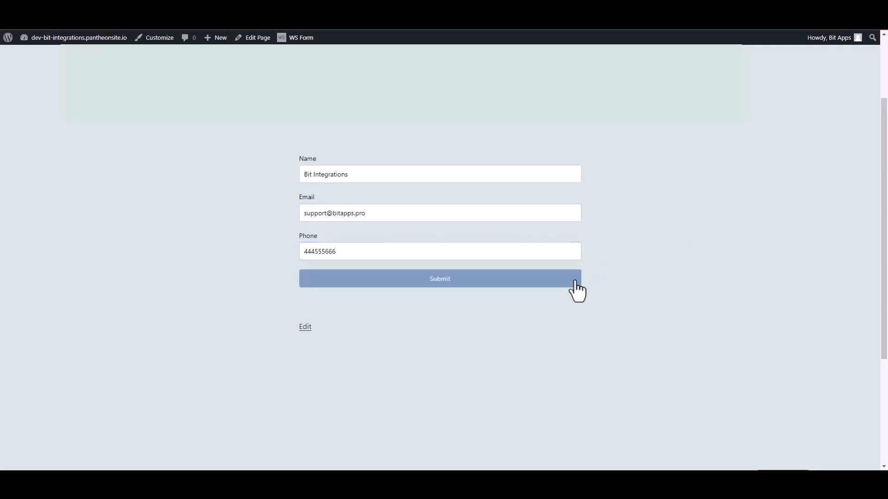